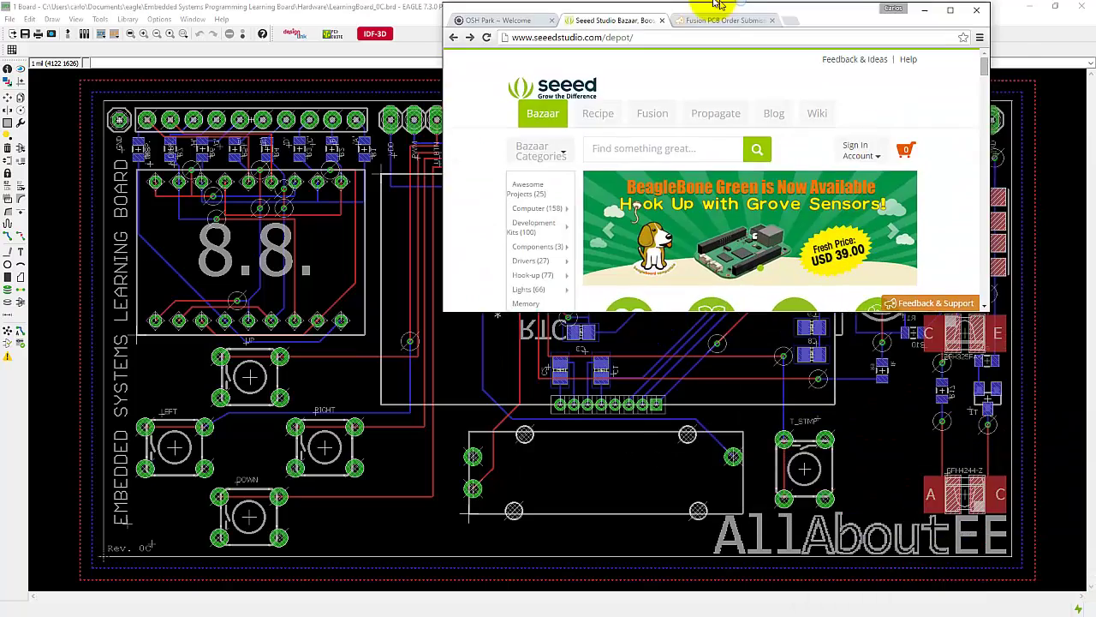
Maximize the browser and go to Fusion PCB's Order Submission Guideline, scrolling to the design rules.
double_click(698, 15)
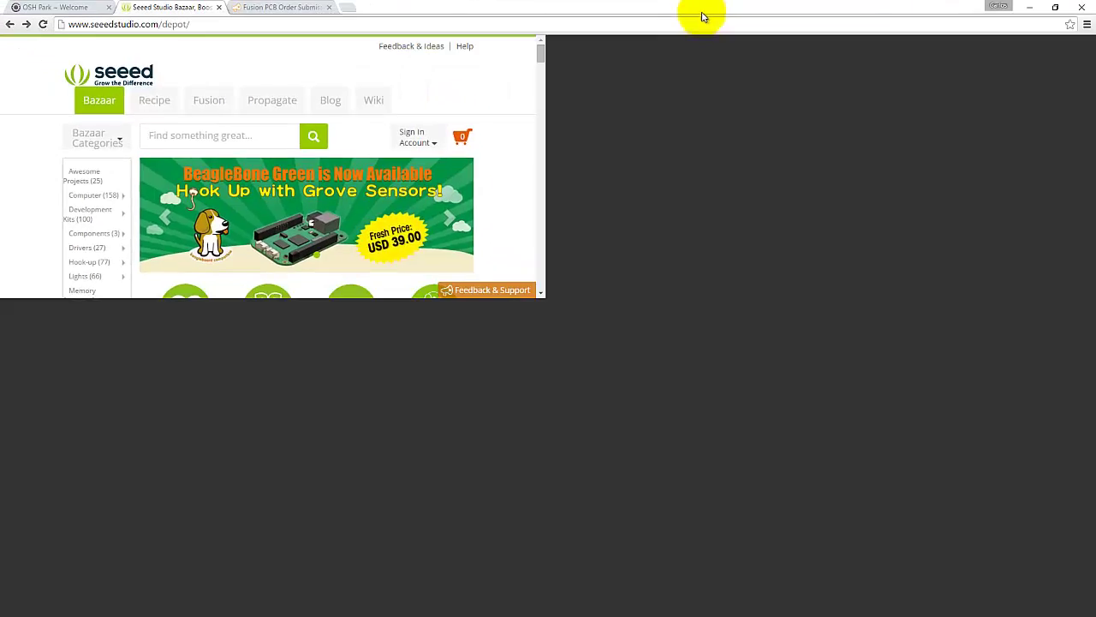
mouse_move(480, 86)
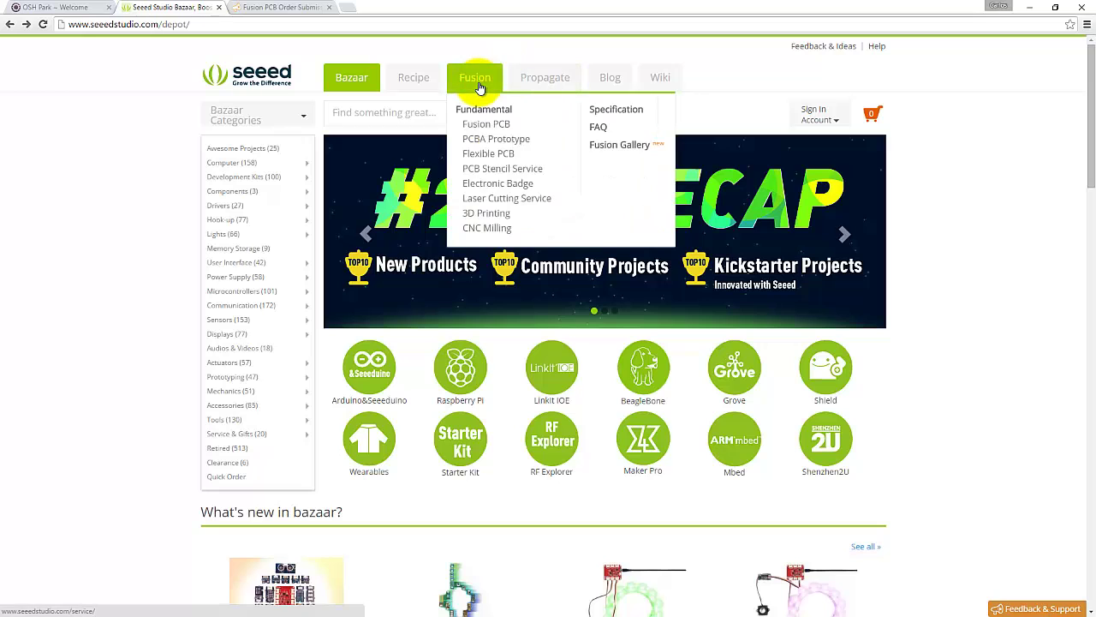
click(488, 127)
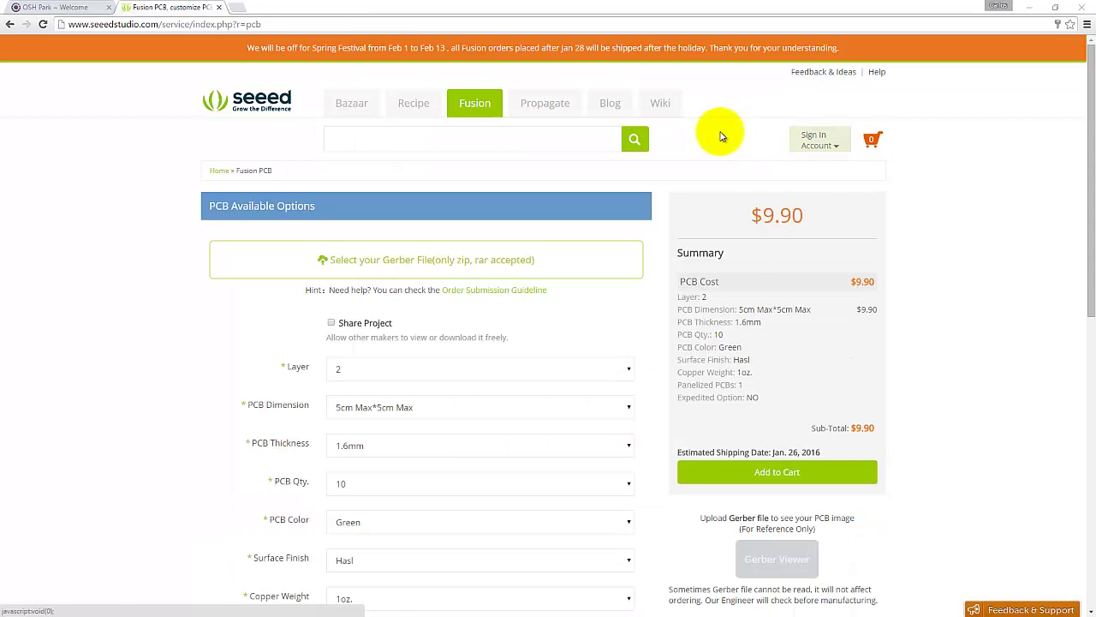
click(459, 291)
scroll(364, 248, down, 15)
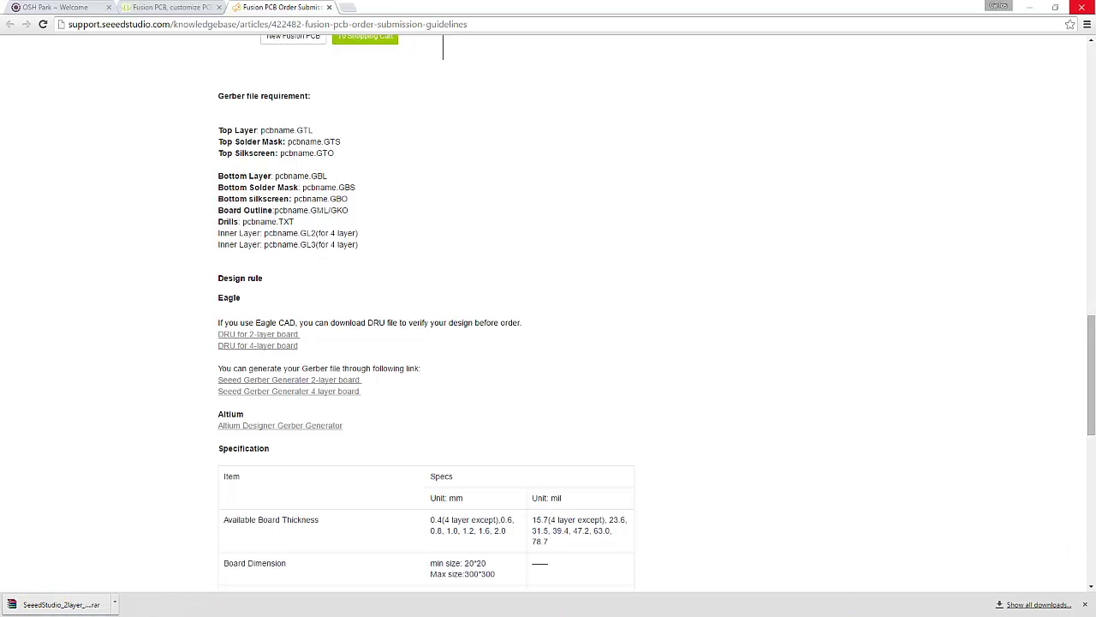
Browse to EAGLE-7.3.0's dru folder and confirm the SeedStudio_2Layer rule file is there.
drag(1089, 249, 287, 203)
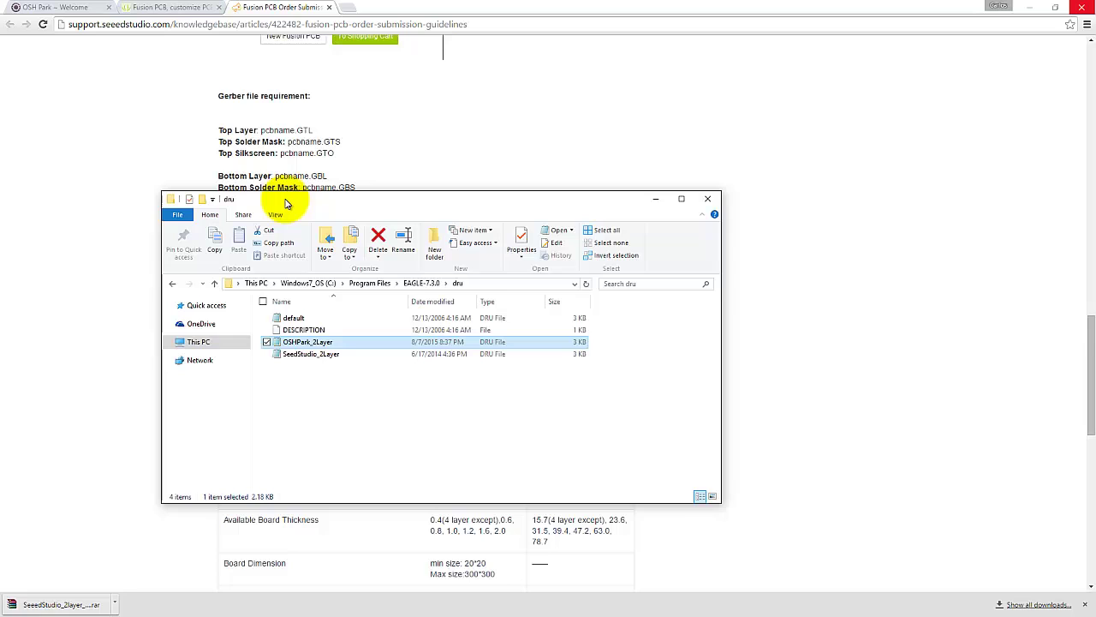
click(416, 286)
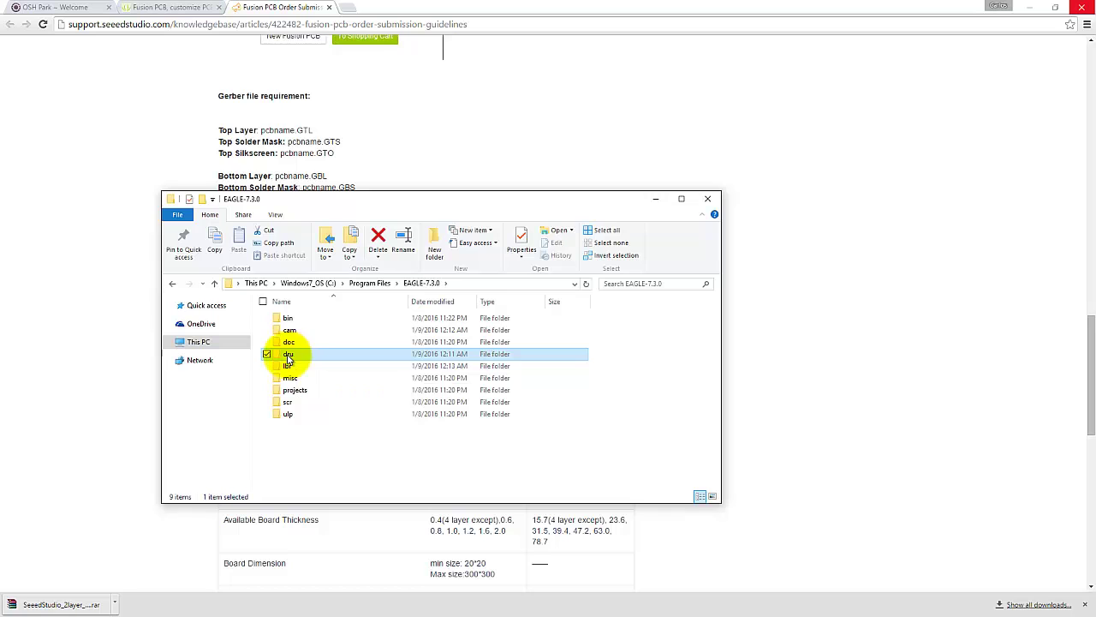
double_click(289, 355)
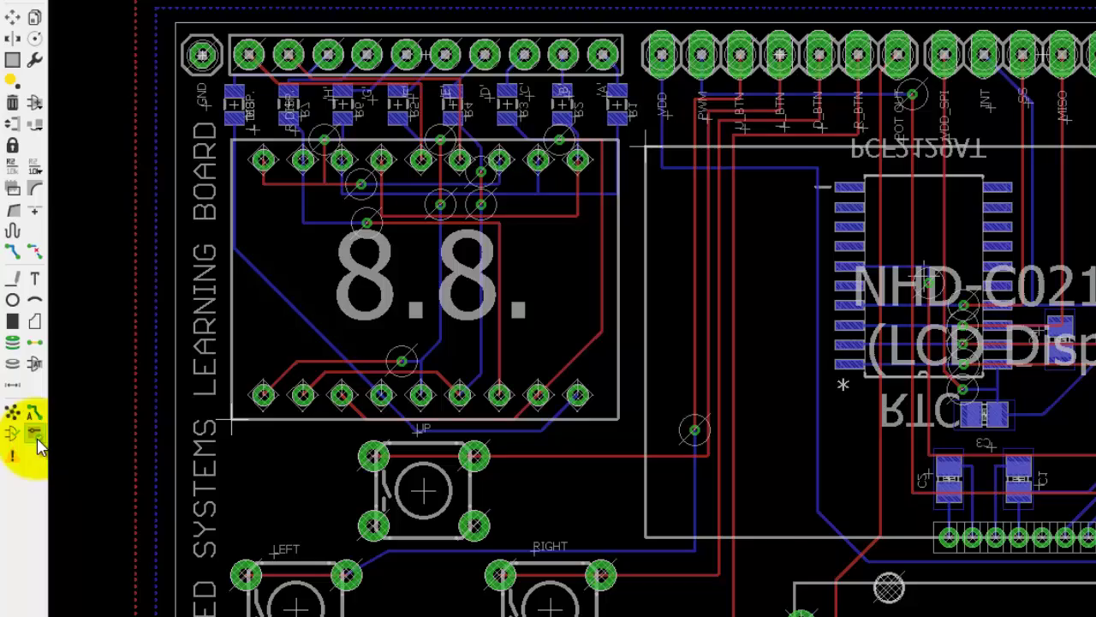
Open the DRC dialog and load SeedStudio_2Layer.dru as the board's design rules.
click(36, 437)
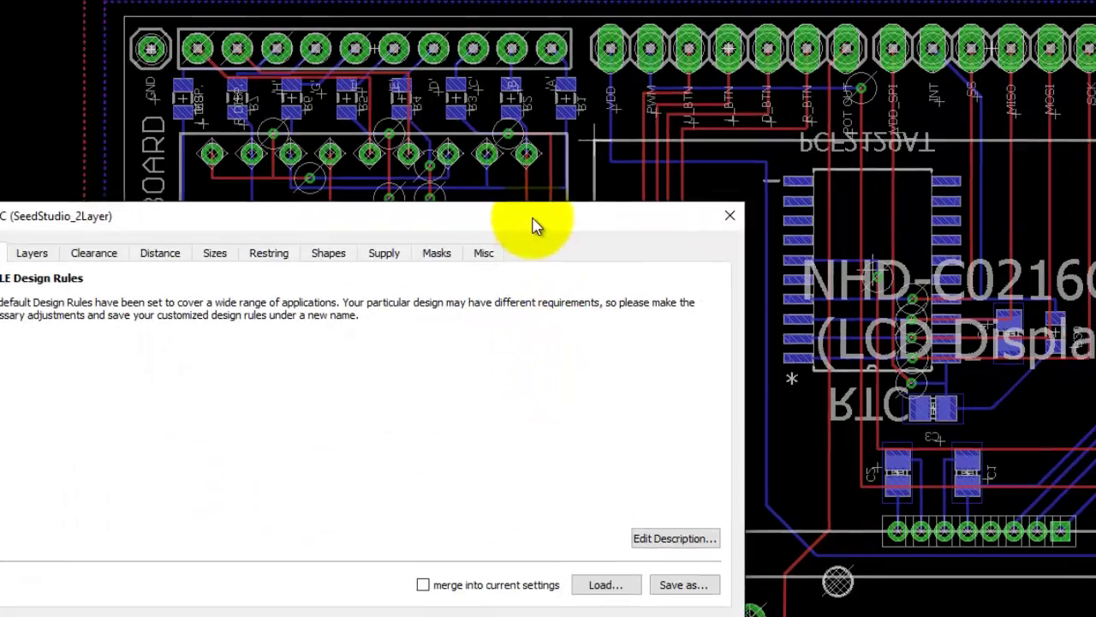
drag(585, 219, 999, 129)
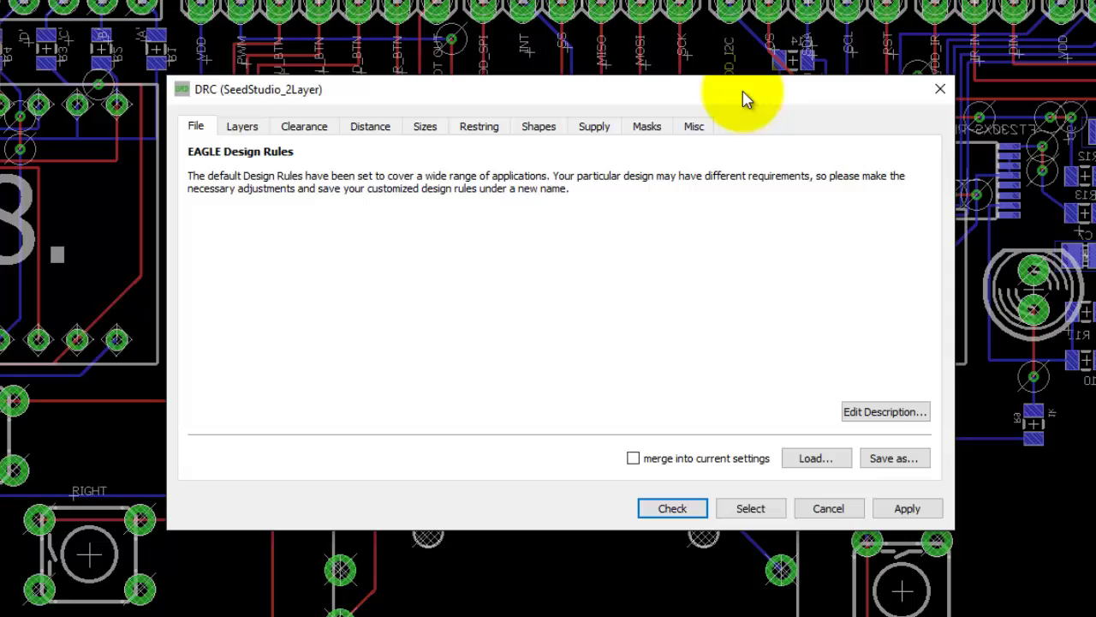
click(801, 460)
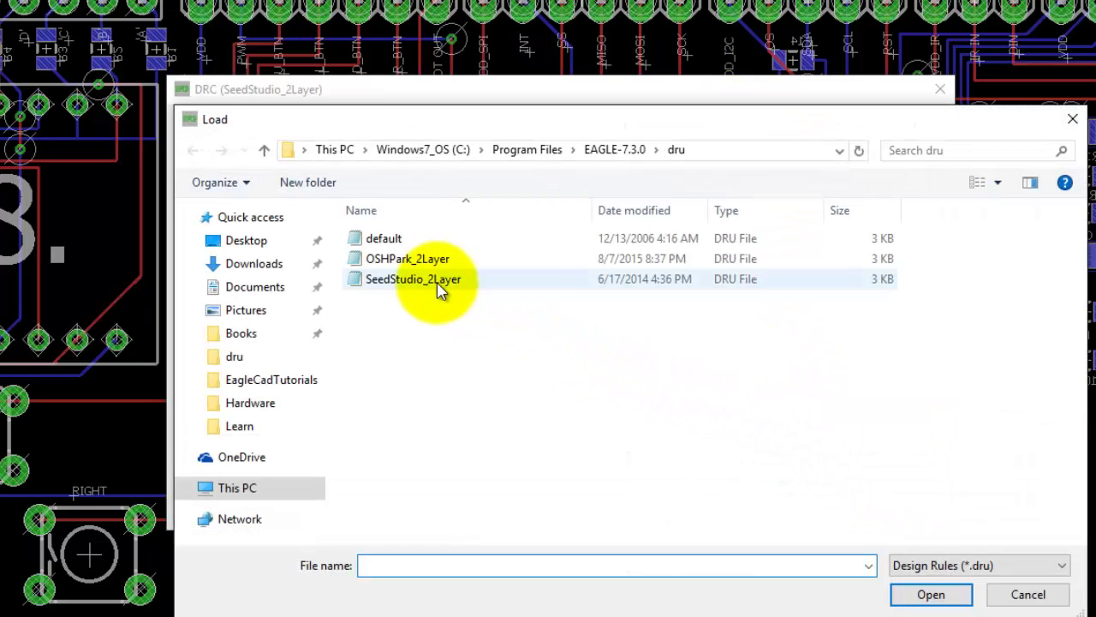
double_click(438, 286)
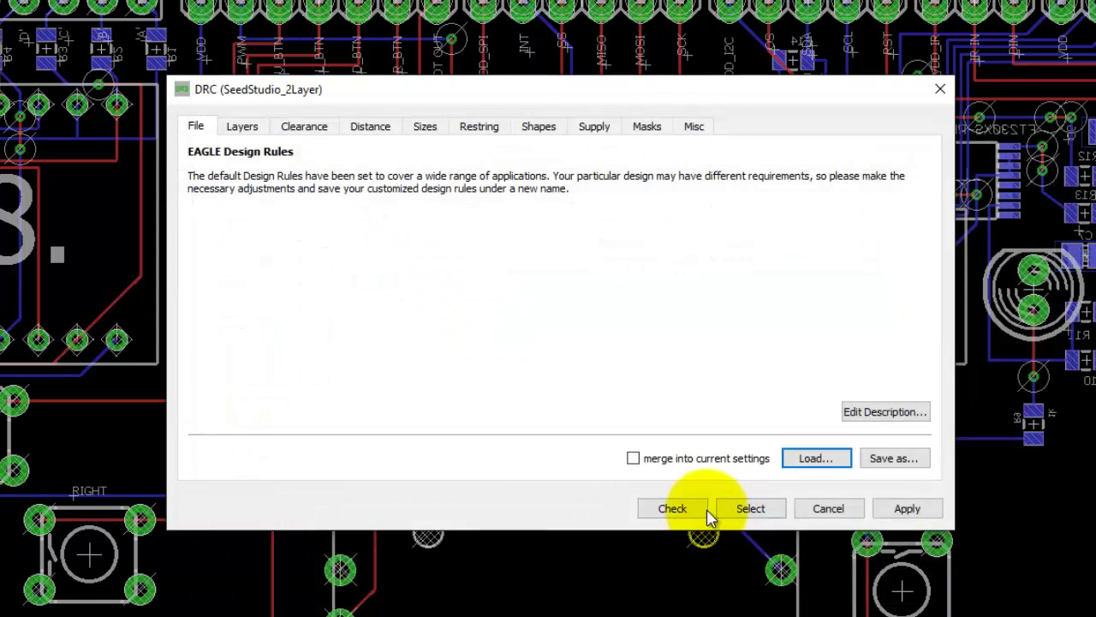
Run the check (243 errors) and locate the Dimension errors on the board.
click(672, 508)
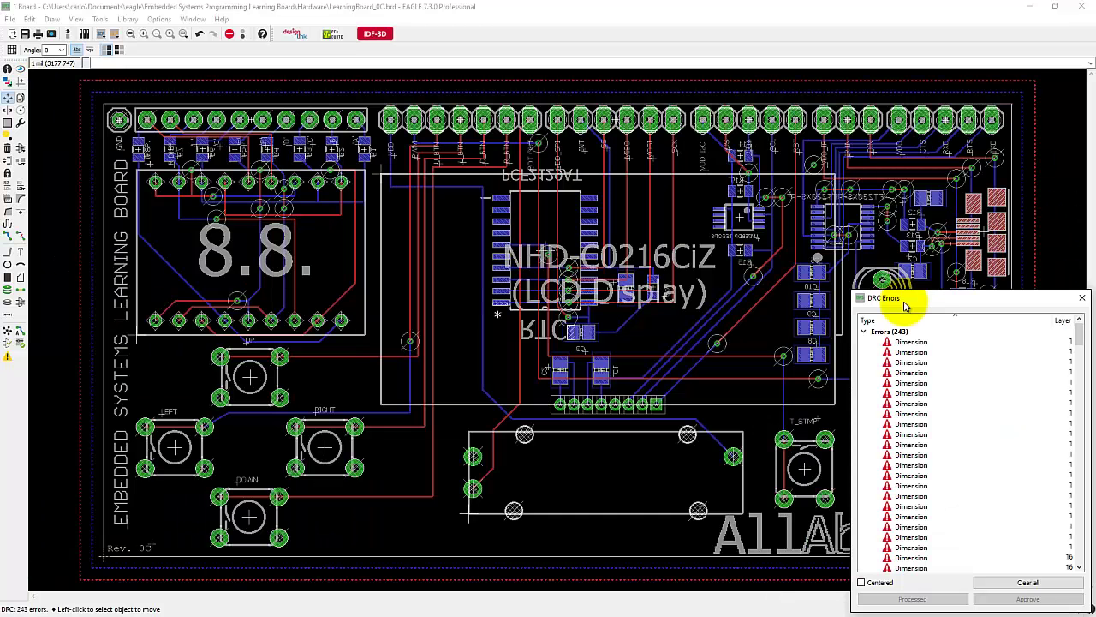
mouse_move(903, 300)
mouse_down()
mouse_move(832, 197)
mouse_move(829, 169)
mouse_up()
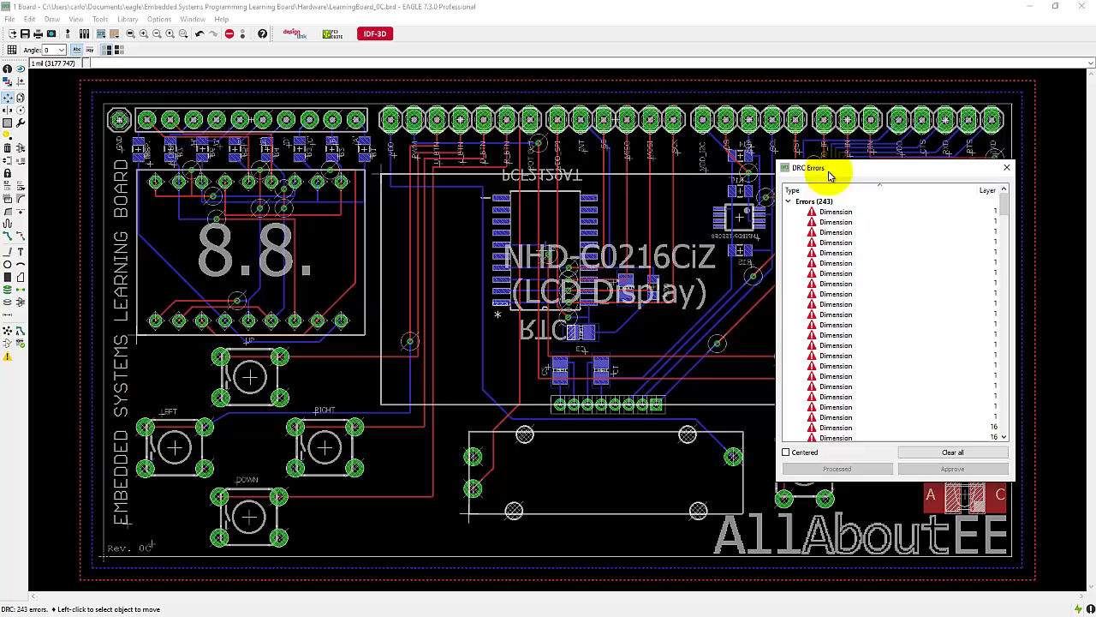
click(835, 356)
click(822, 346)
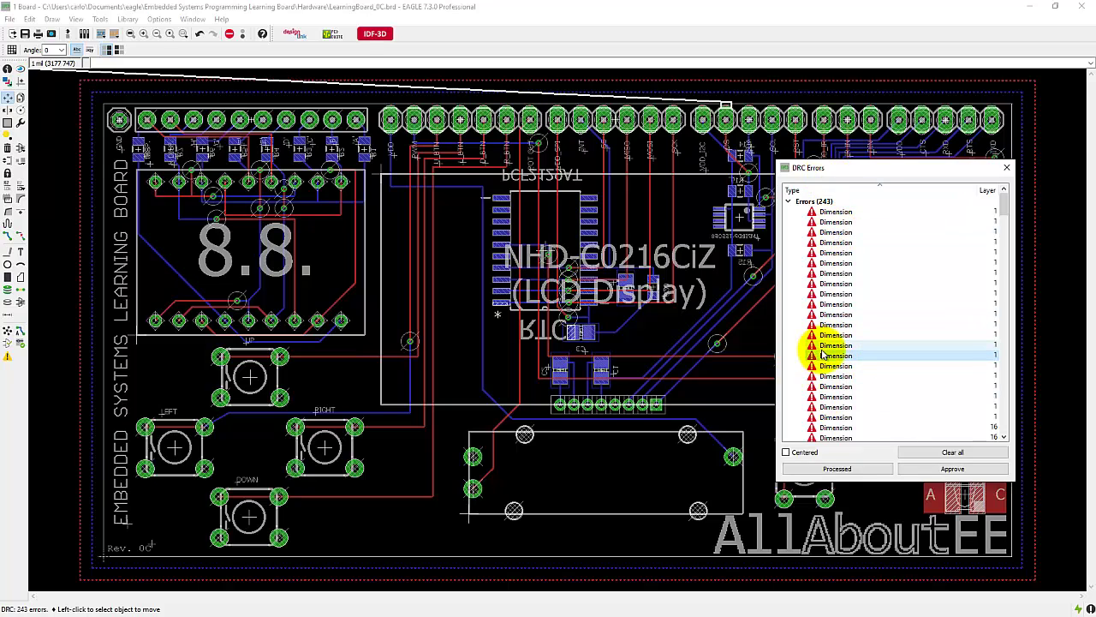
scroll(851, 362, down, 5)
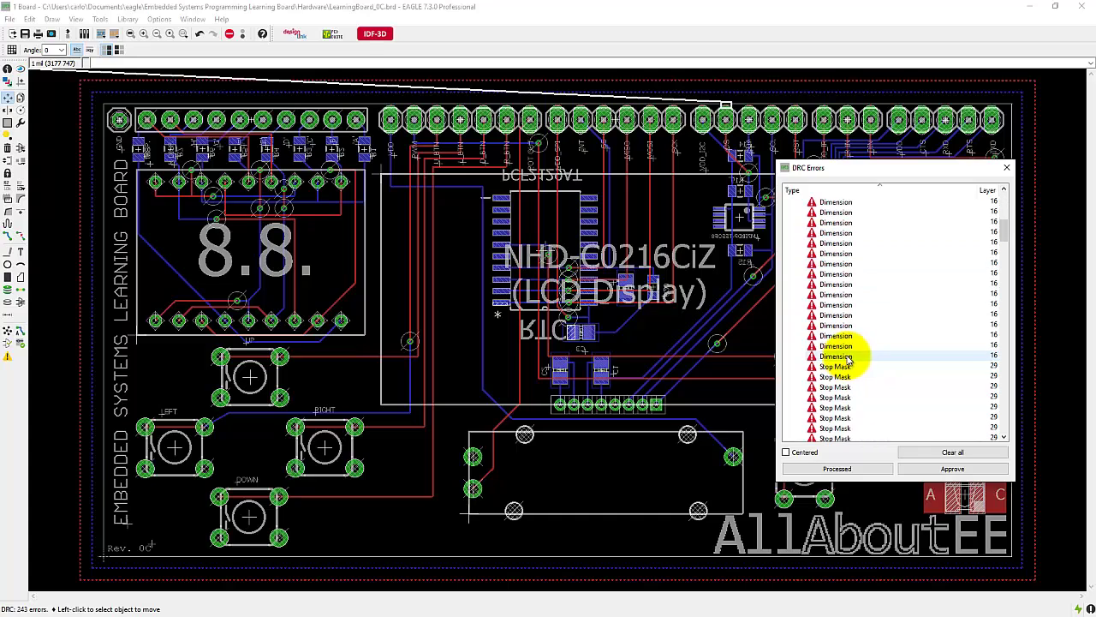
scroll(848, 362, down, 3)
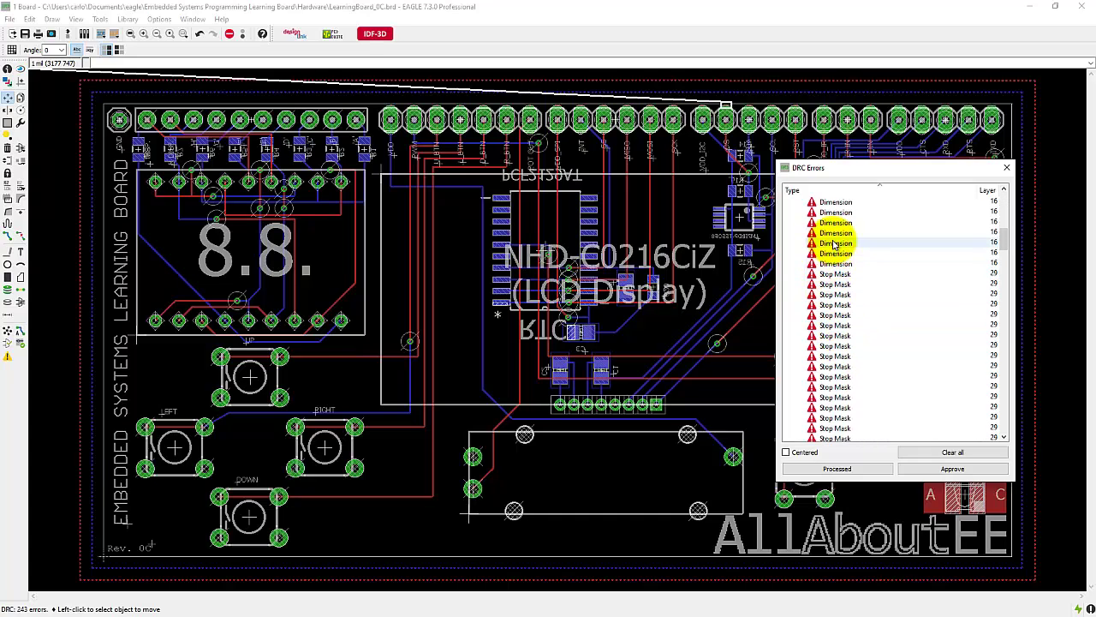
scroll(839, 257, up, 3)
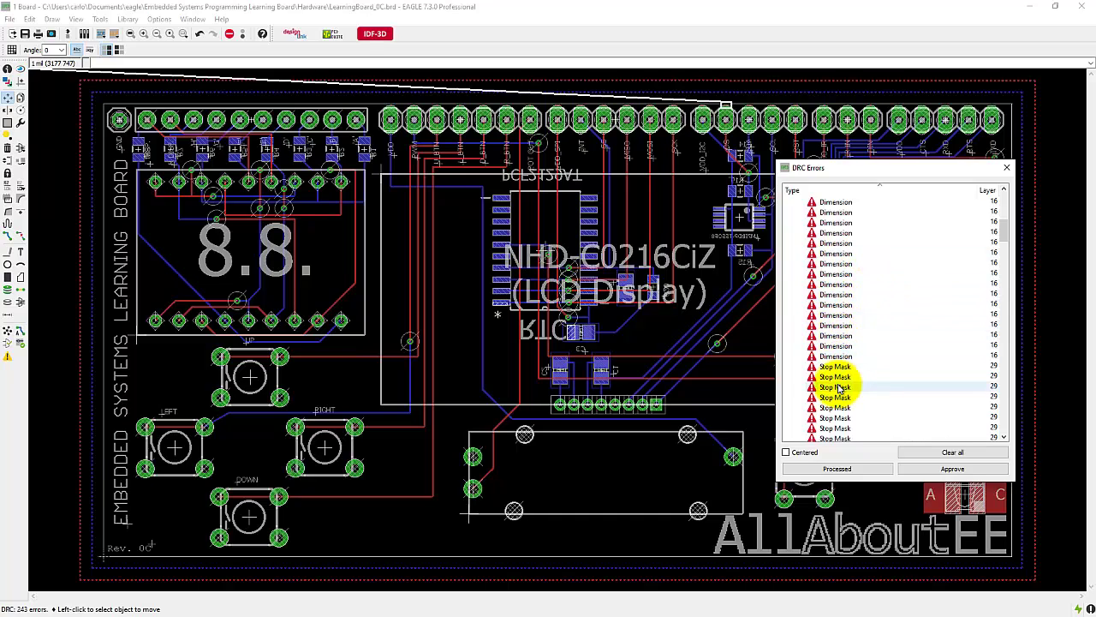
scroll(848, 359, down, 15)
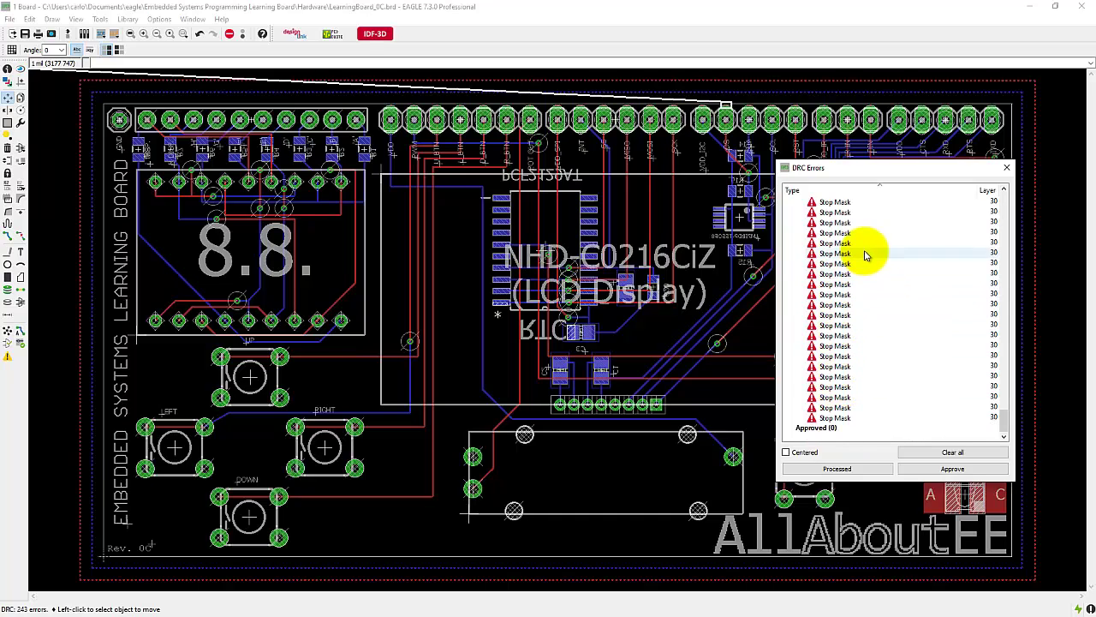
Locate a Stop Mask error and approve it, leaving 242 errors.
click(835, 243)
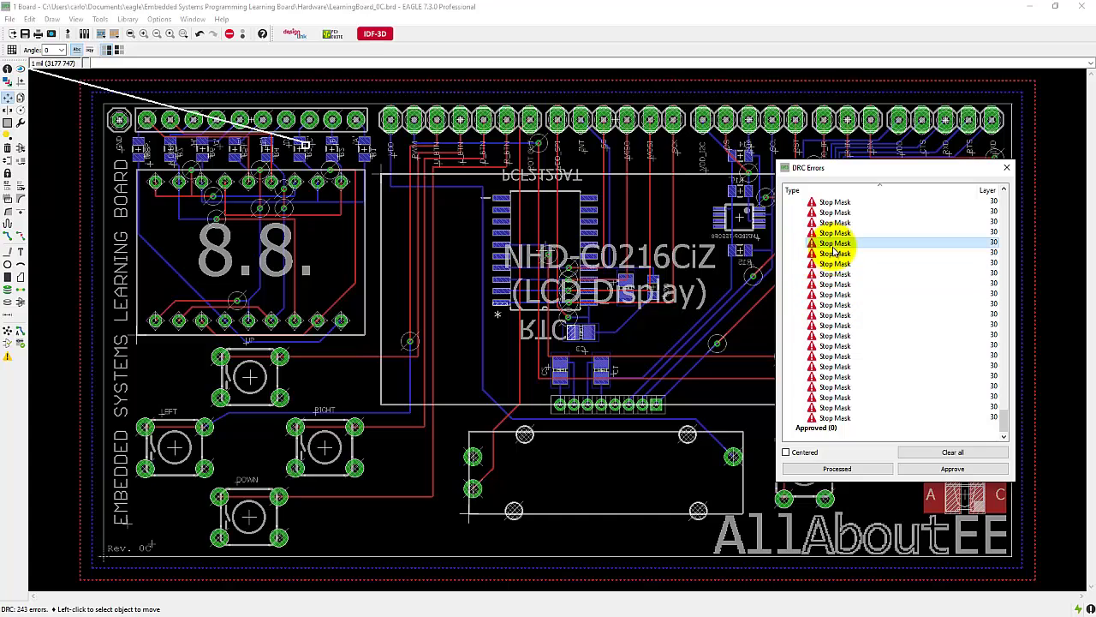
click(942, 467)
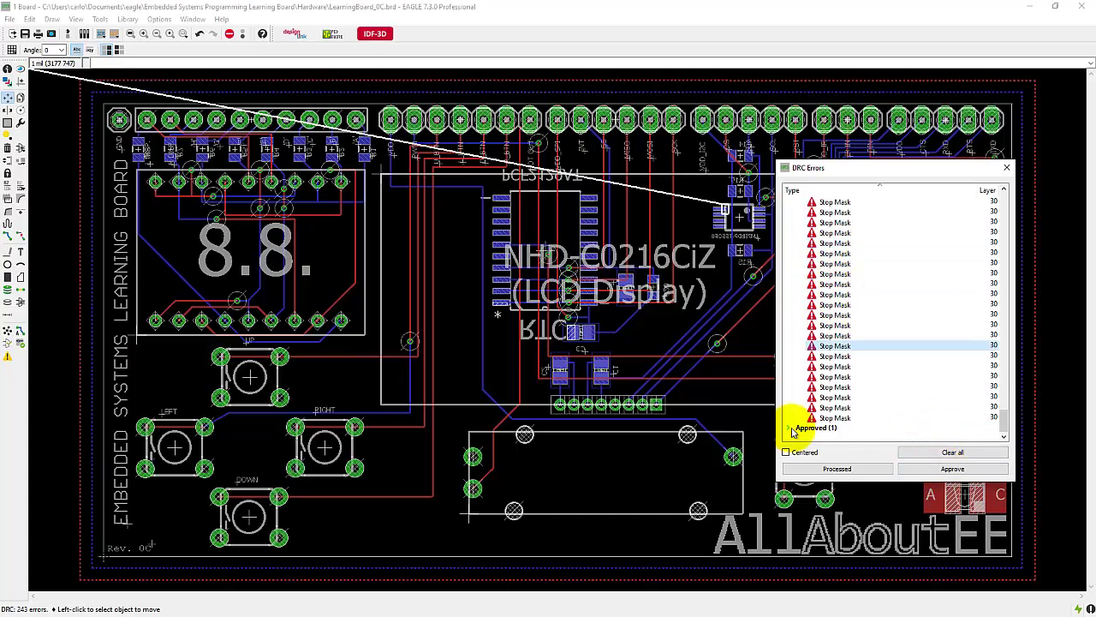
scroll(804, 426, down, 1)
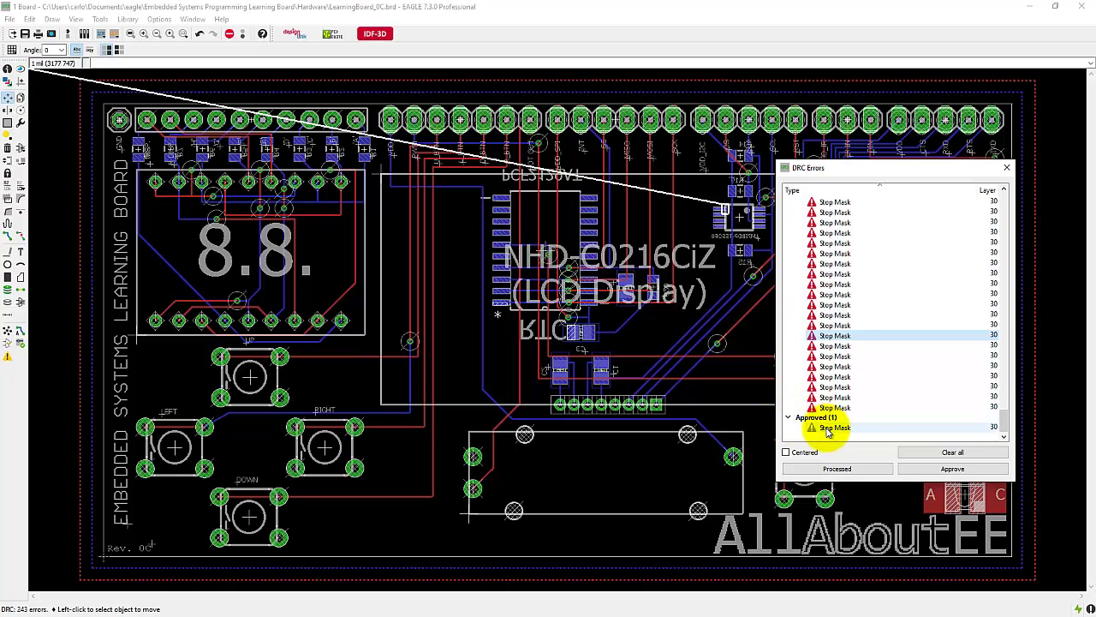
click(827, 427)
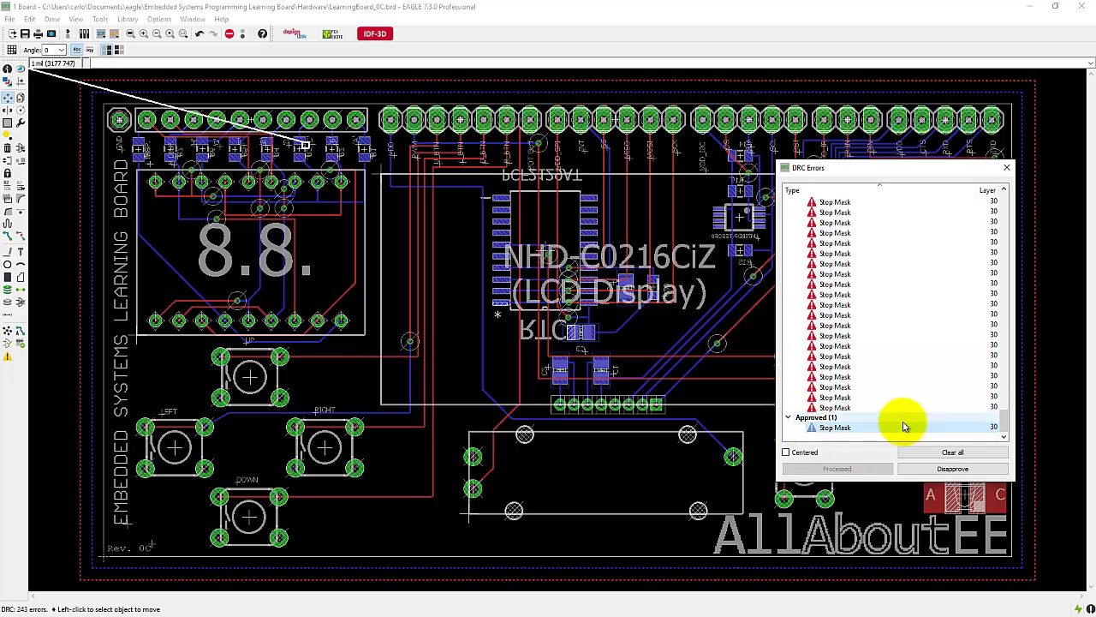
drag(996, 426, 979, 211)
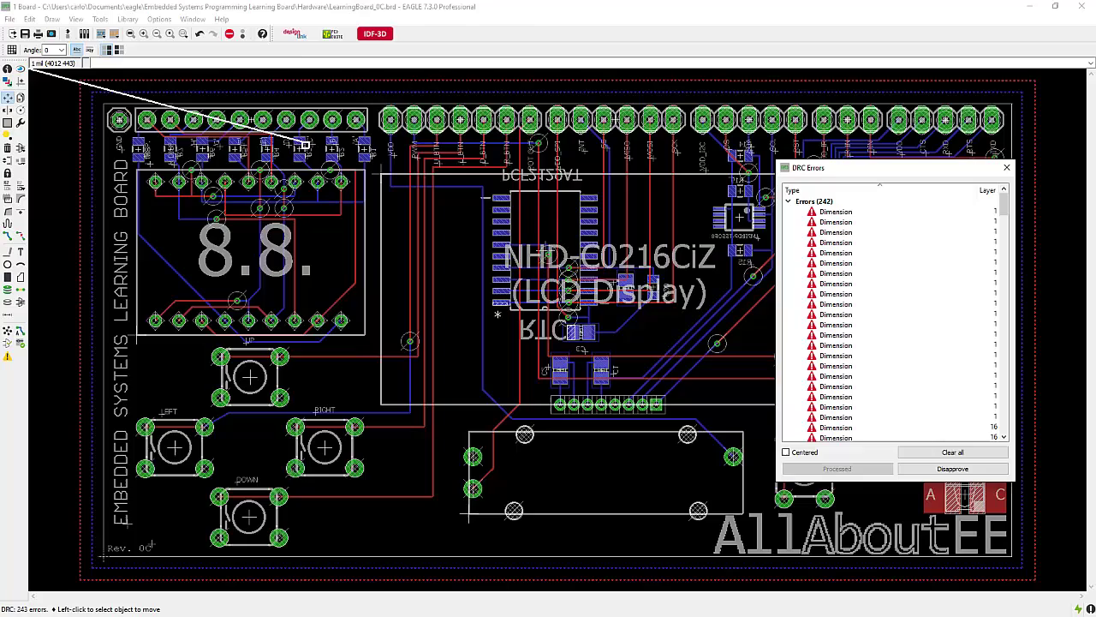
In the Eagle Manual PDF, scroll to the 'Error Messages and their Meaning' section.
key(alt+Tab)
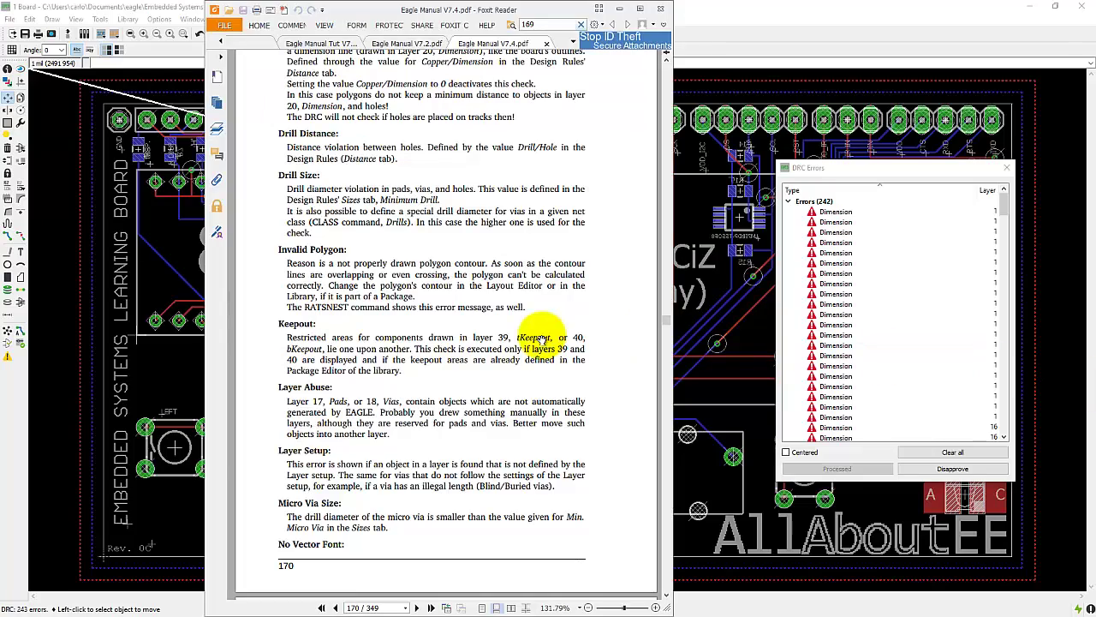
scroll(435, 325, up, 3)
scroll(432, 326, up, 10)
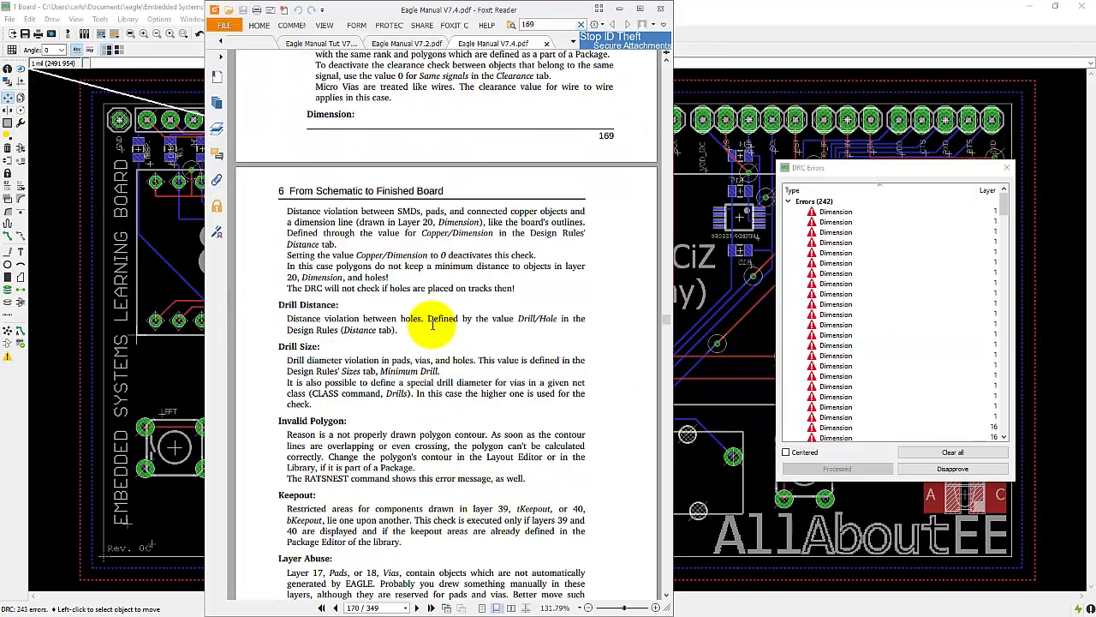
scroll(433, 326, down, 4)
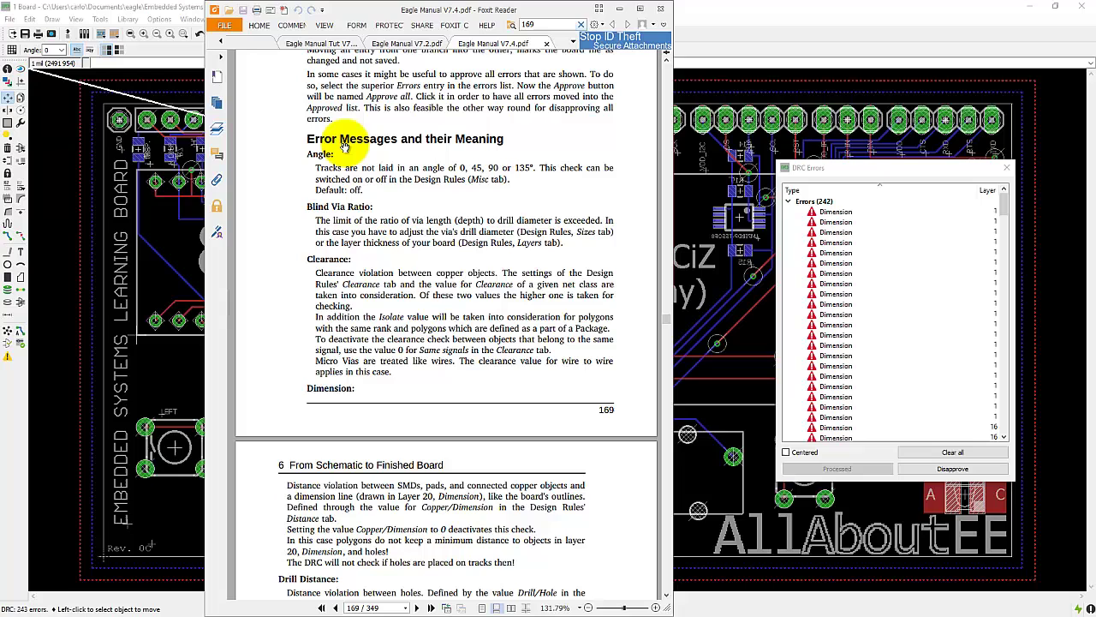
scroll(351, 223, down, 3)
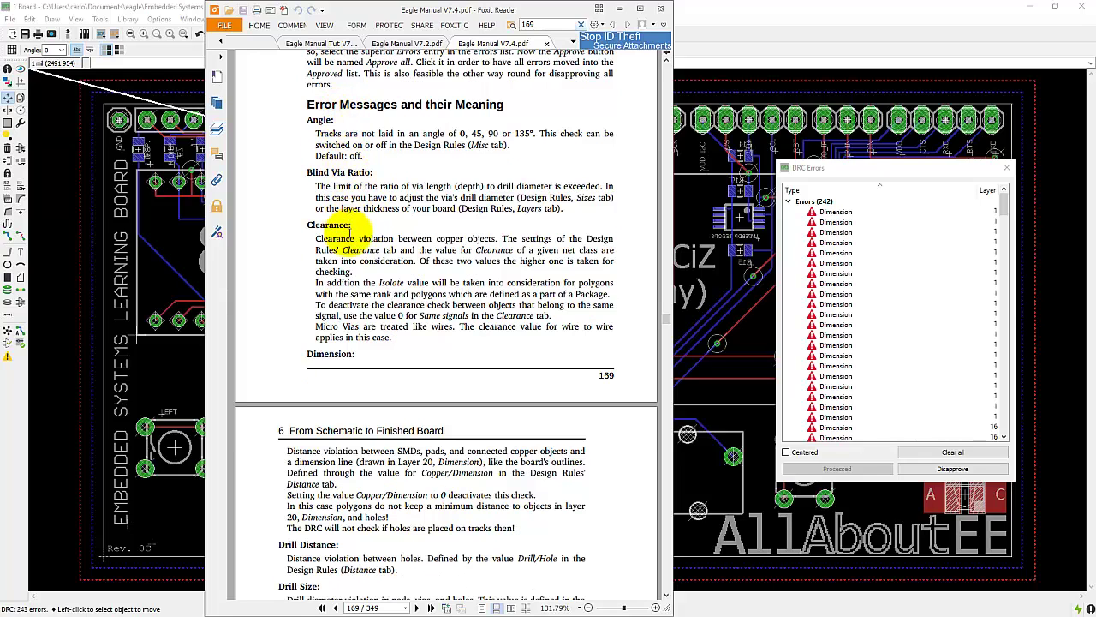
scroll(342, 291, down, 3)
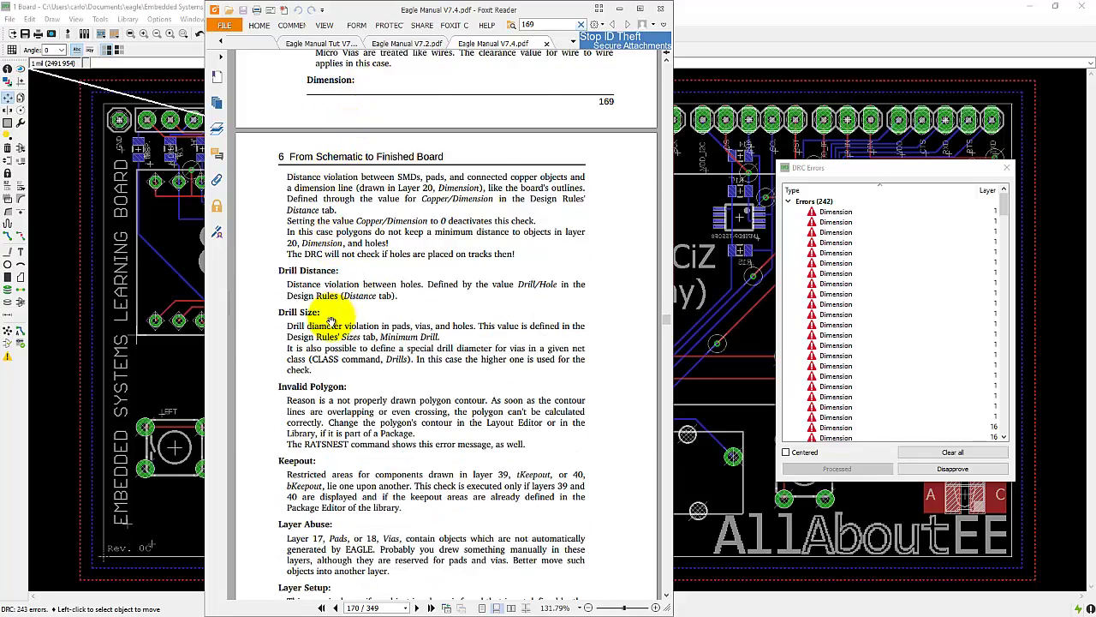
scroll(331, 322, down, 2)
scroll(331, 328, down, 4)
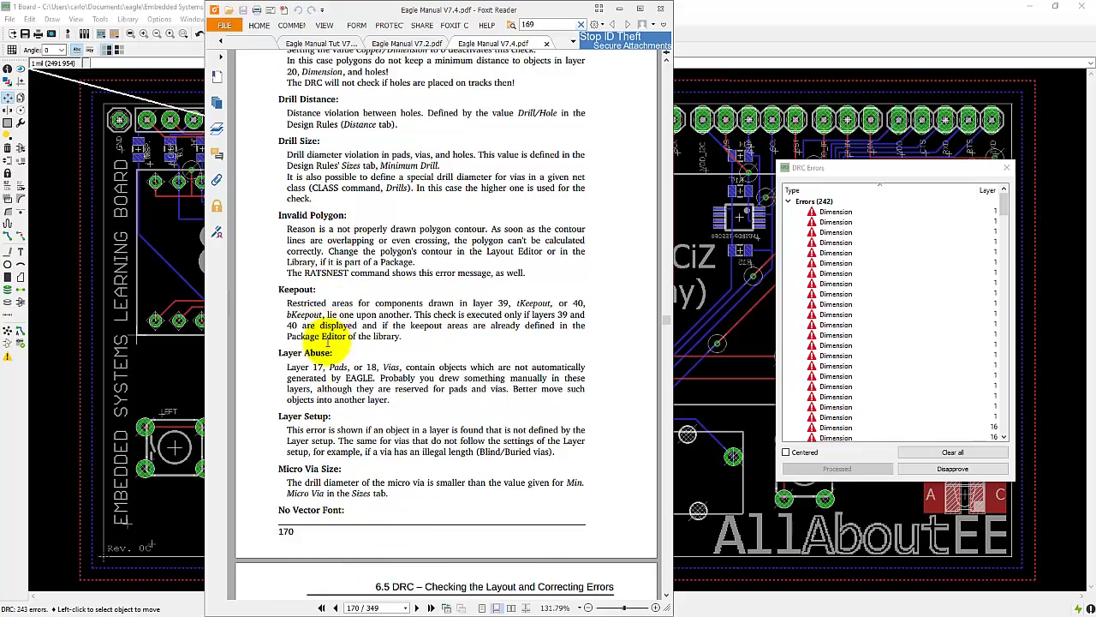
scroll(317, 360, up, 7)
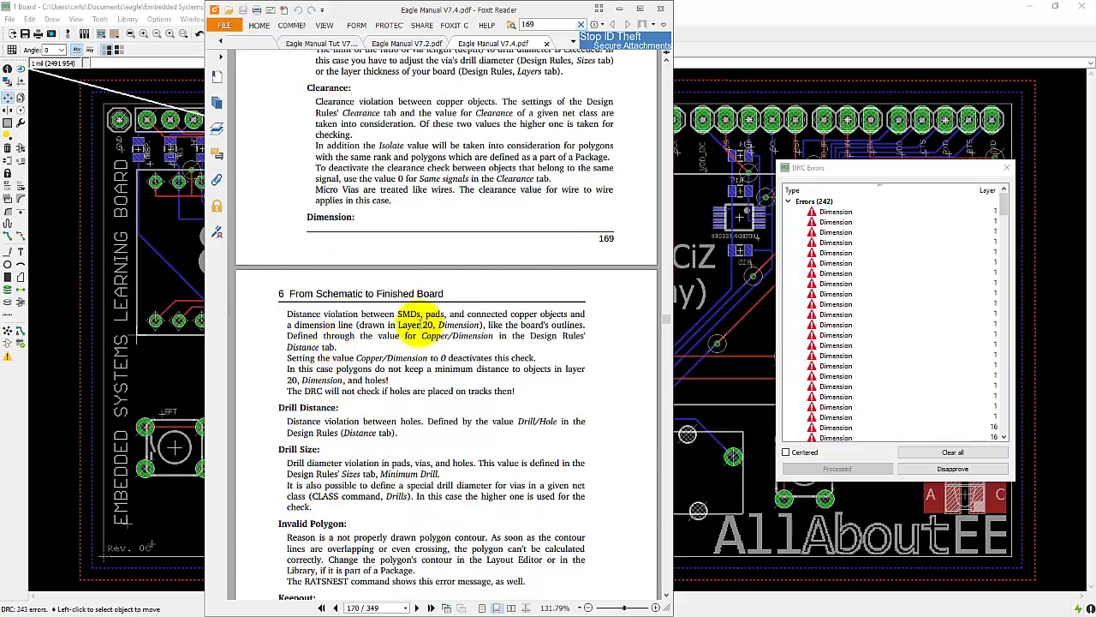
scroll(446, 322, up, 3)
Highlight the manual's Dimension error paragraph on page 170, then return to the EAGLE board.
click(830, 284)
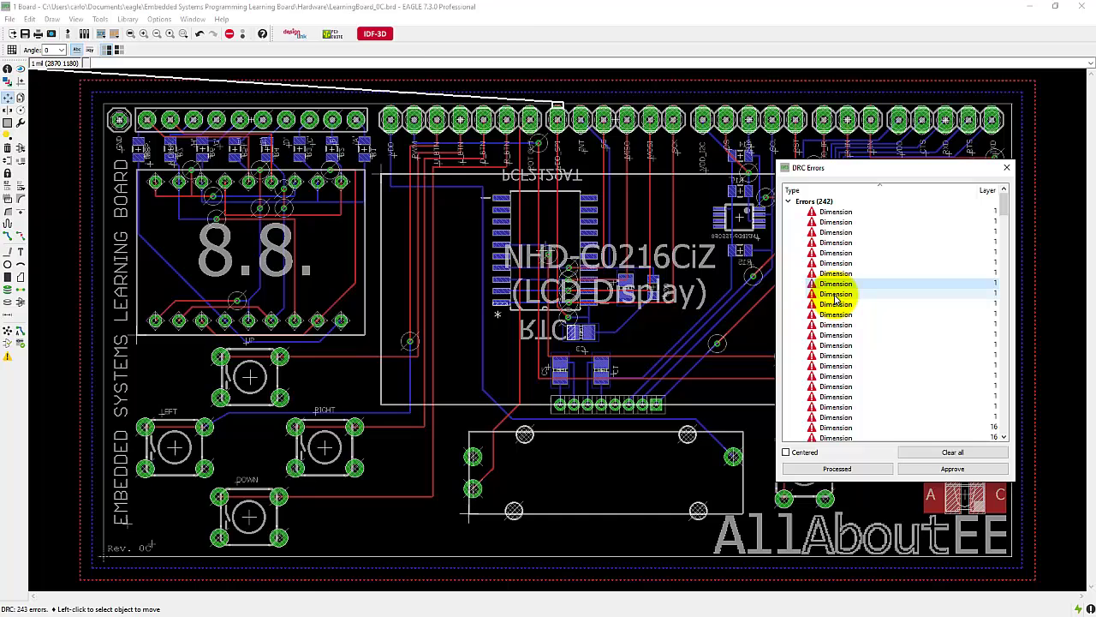
key(alt+Tab)
scroll(313, 202, down, 3)
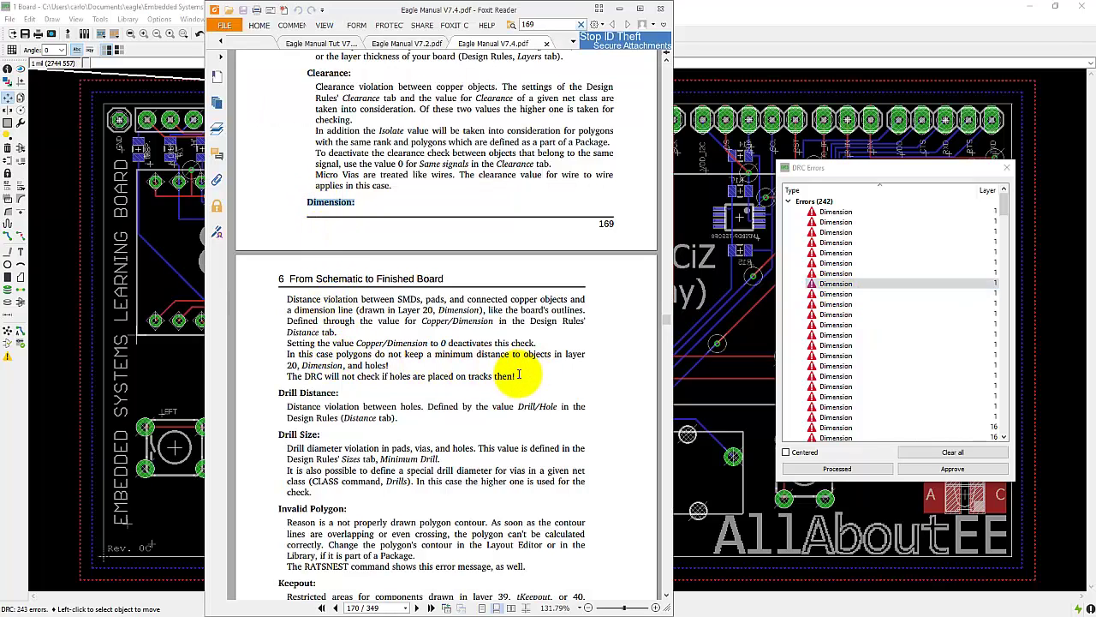
drag(518, 374, 286, 297)
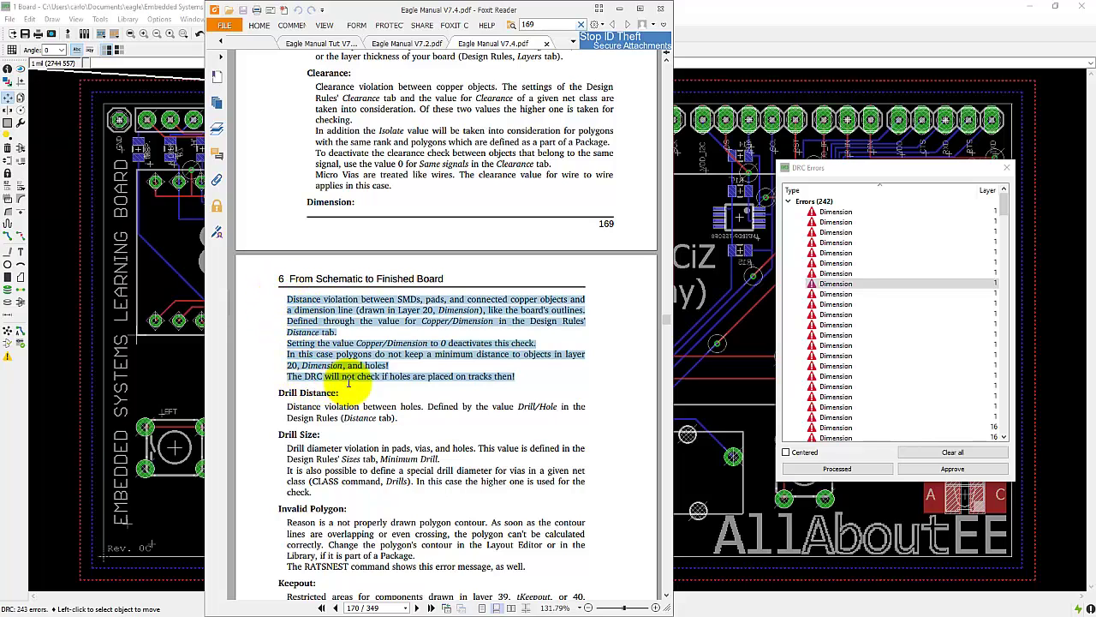
click(695, 219)
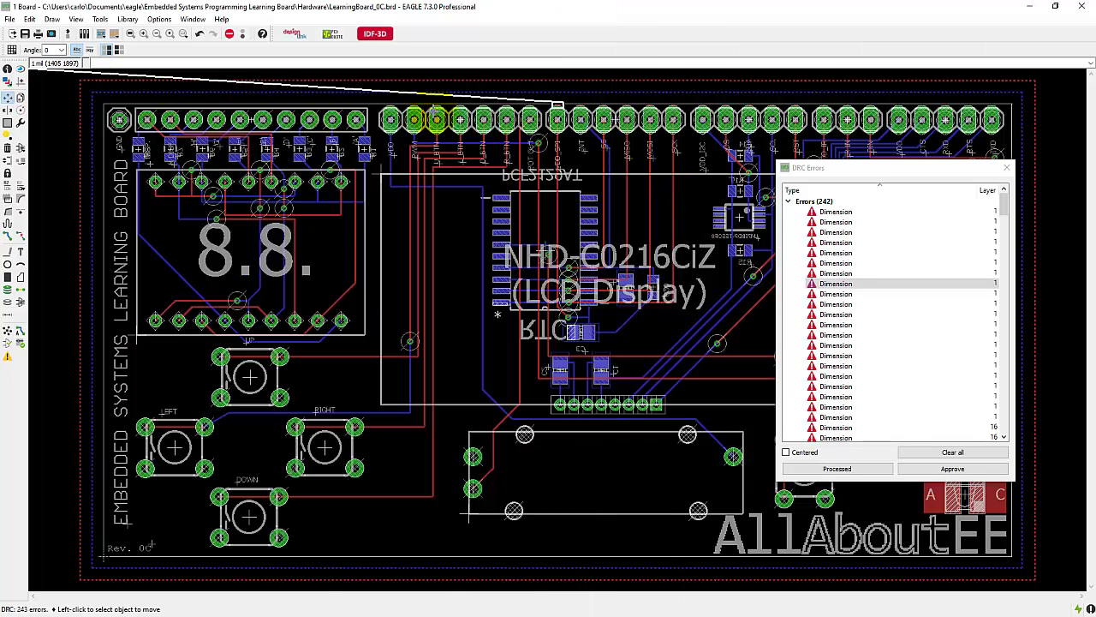
Zoom in on the Dimension marker at the top header pad, dismiss it, and zoom back out.
scroll(569, 106, up, 4)
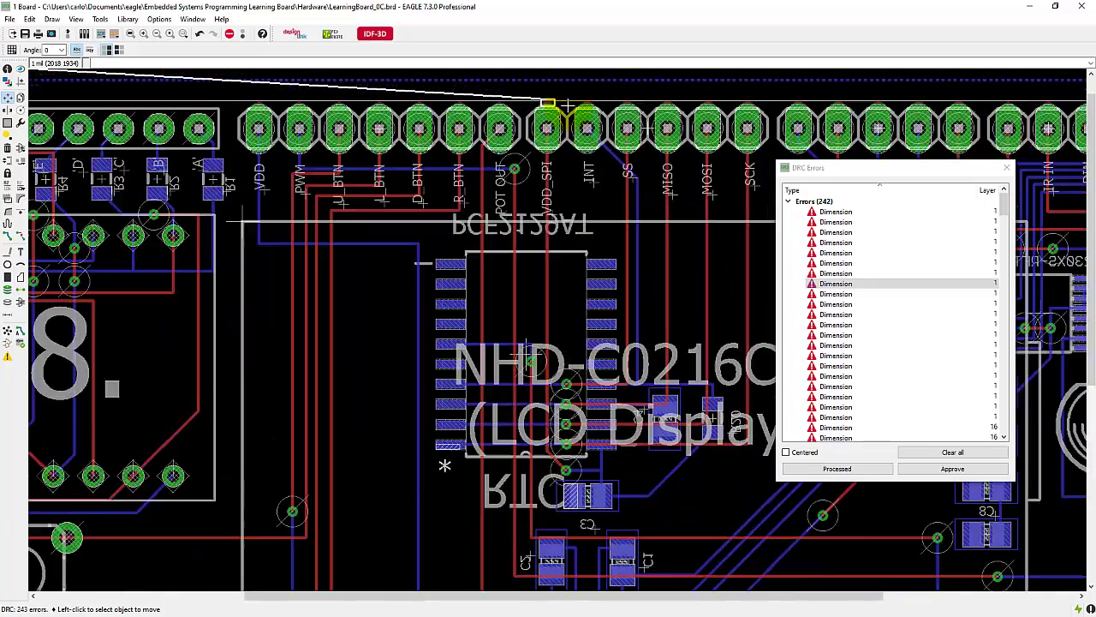
scroll(565, 103, up, 6)
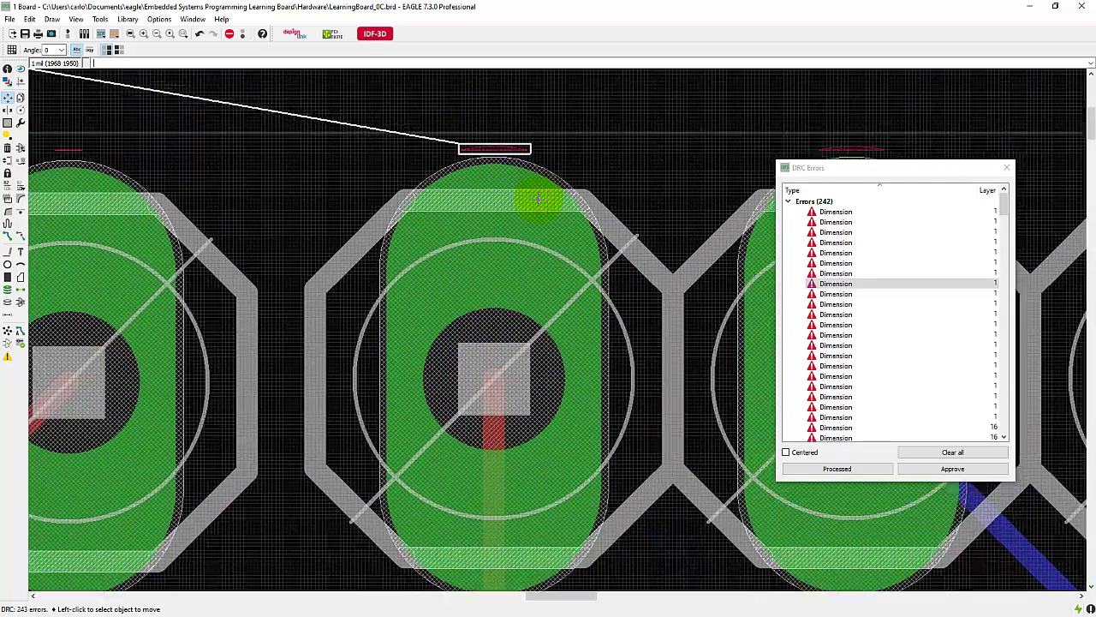
middle_drag(538, 198, 509, 245)
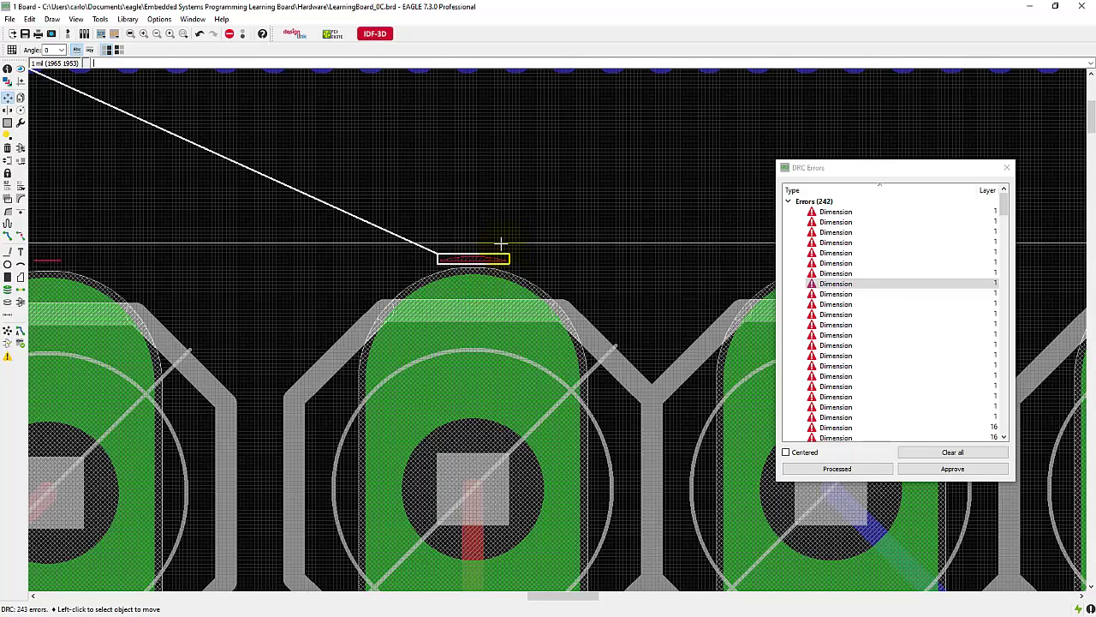
click(501, 245)
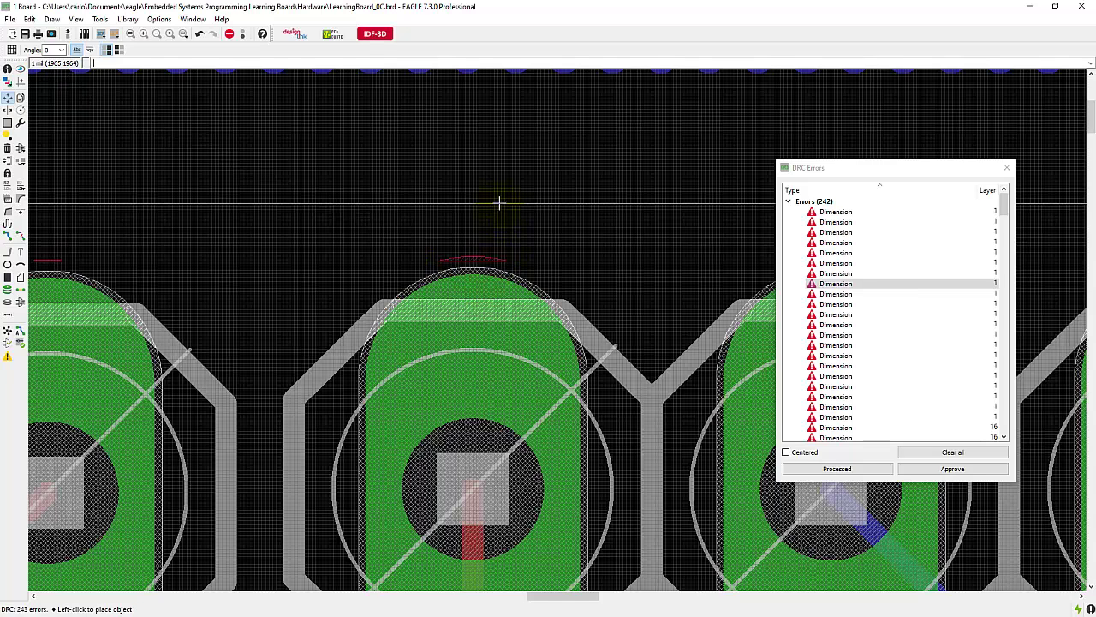
scroll(514, 254, down, 6)
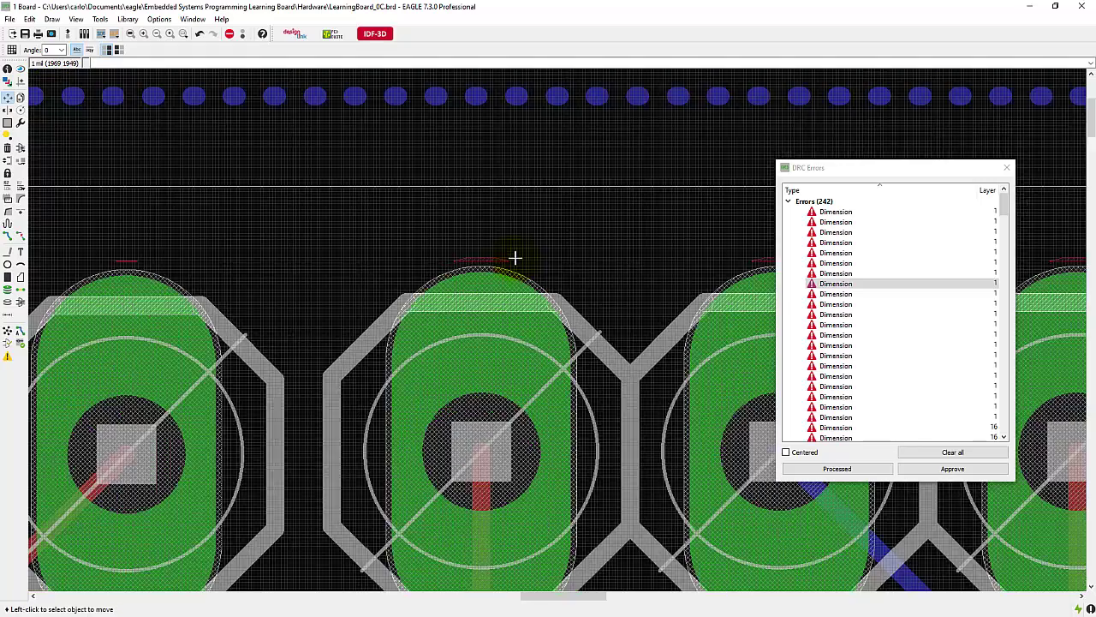
Close the error list and rerun DRC with SeedStudio_2Layer.dru reloaded.
click(1006, 168)
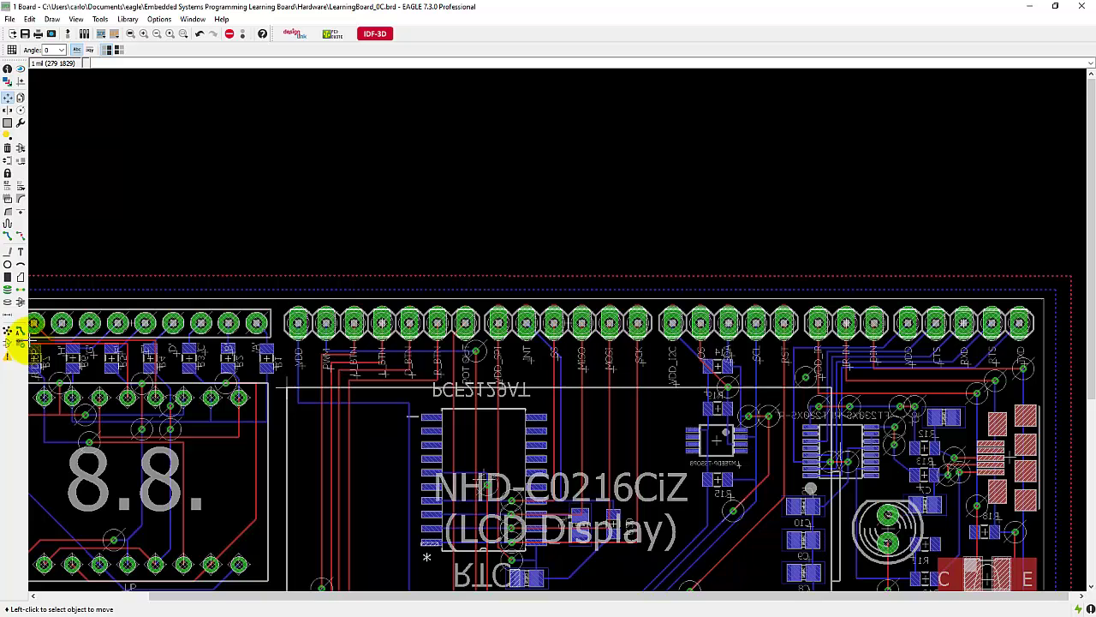
click(23, 344)
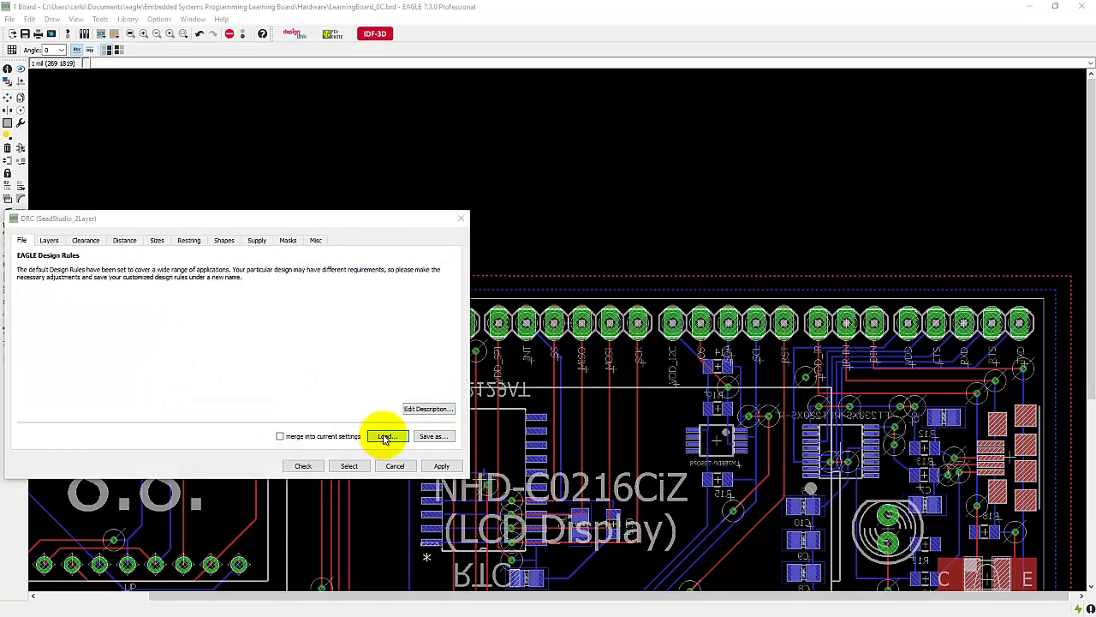
click(381, 435)
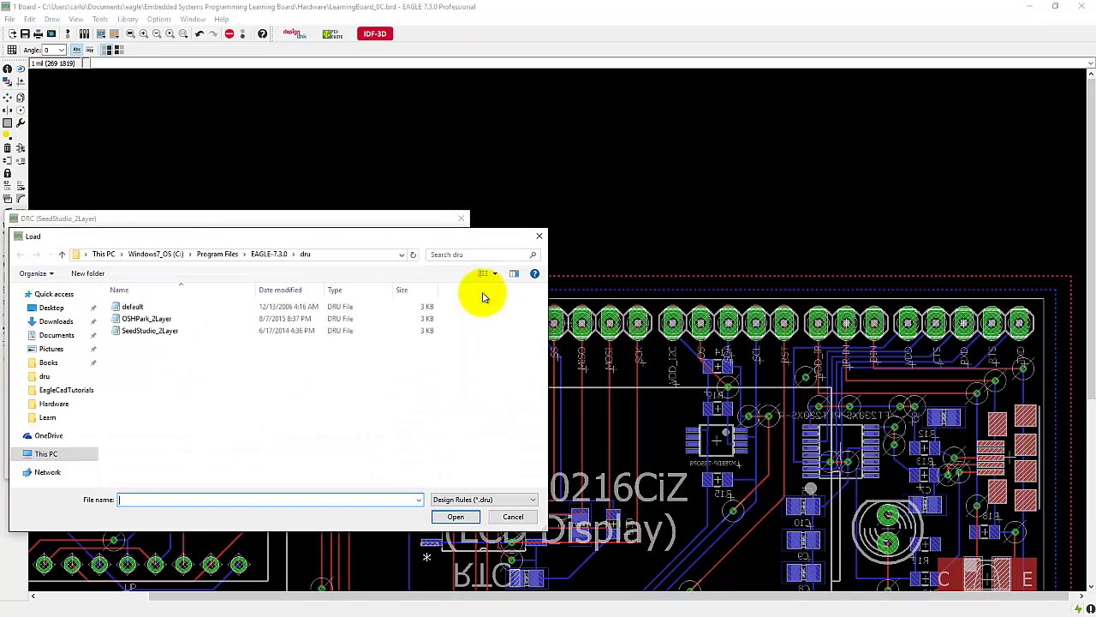
double_click(268, 330)
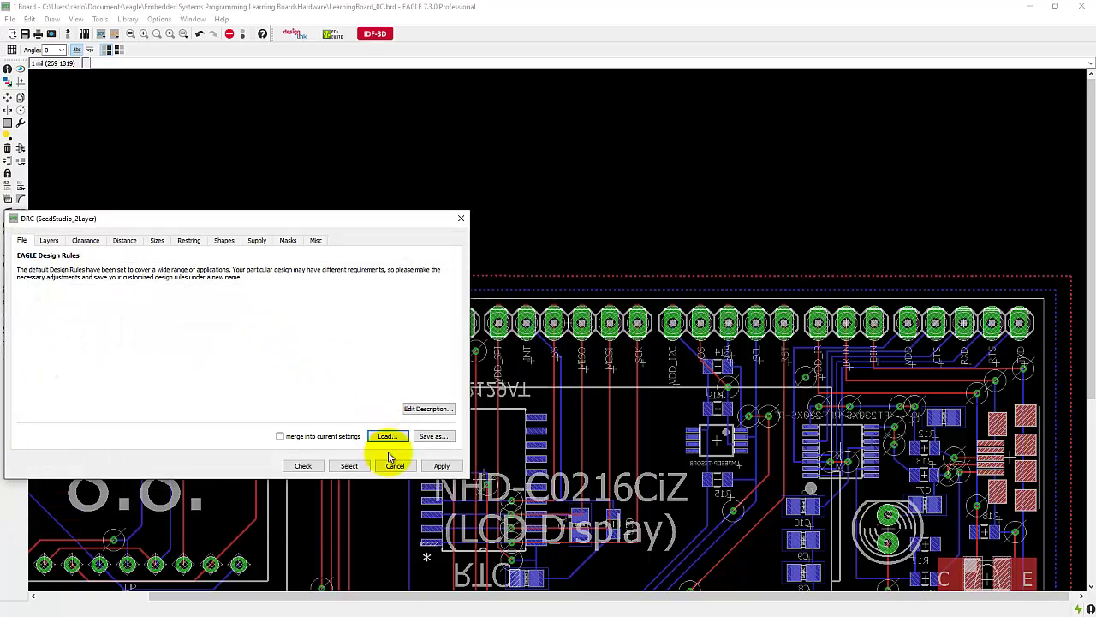
click(302, 467)
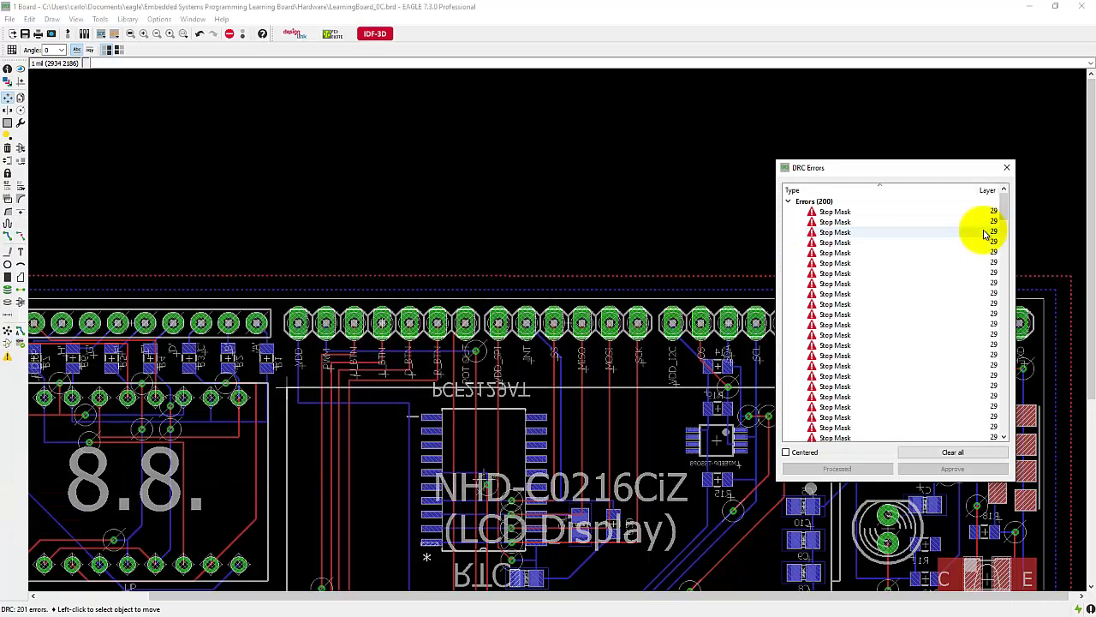
Scroll through the 200 remaining Stop Mask errors and bring the whole layout into view.
scroll(886, 249, down, 15)
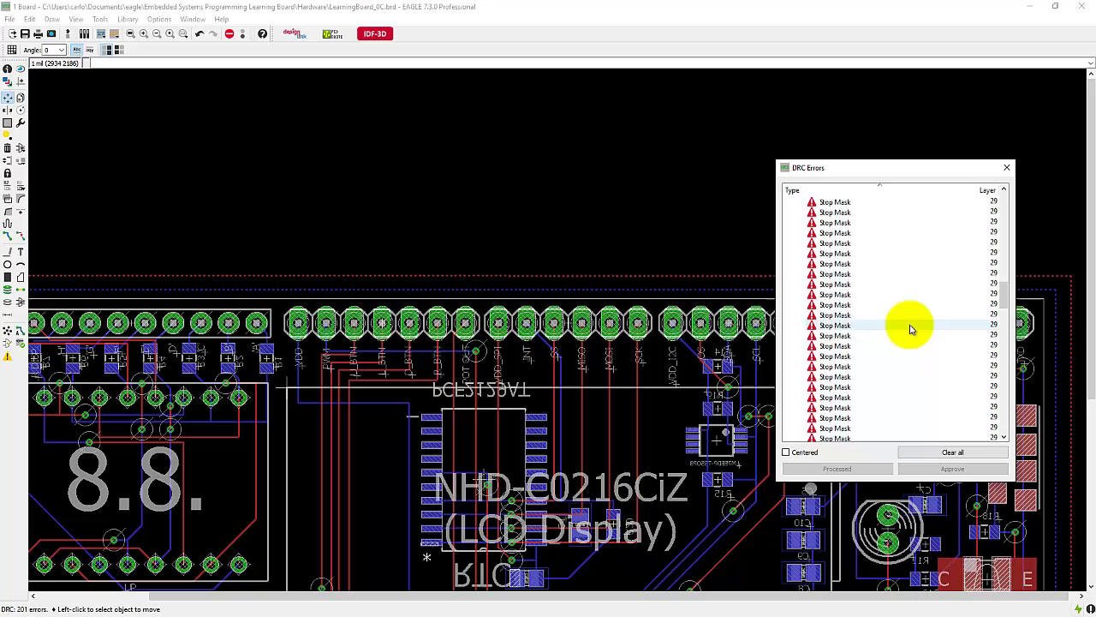
scroll(908, 377, down, 10)
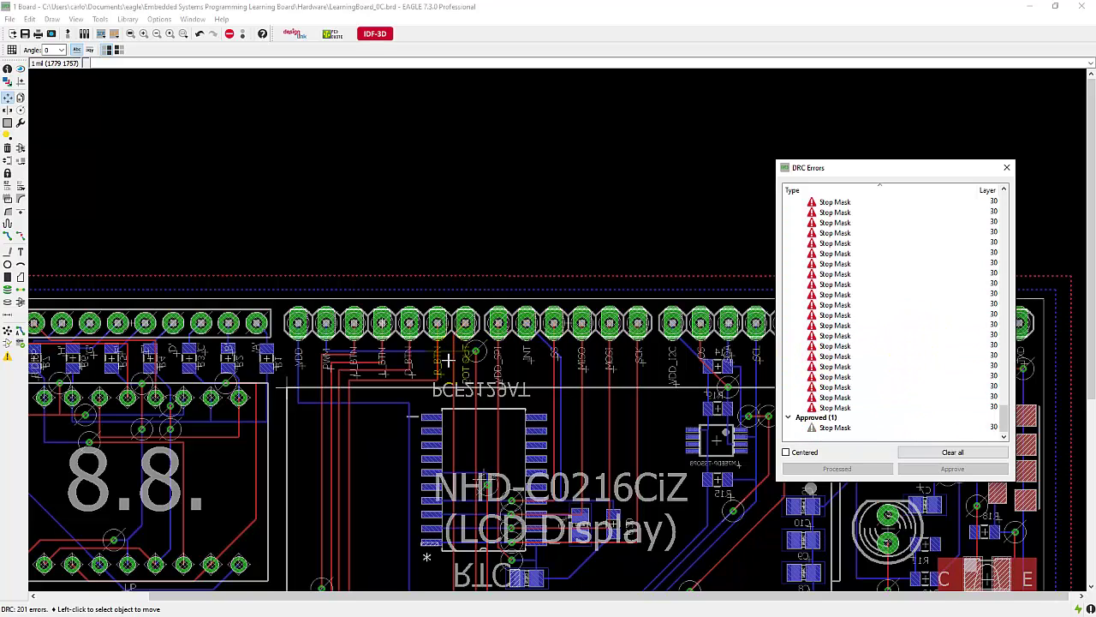
scroll(501, 417, down, 3)
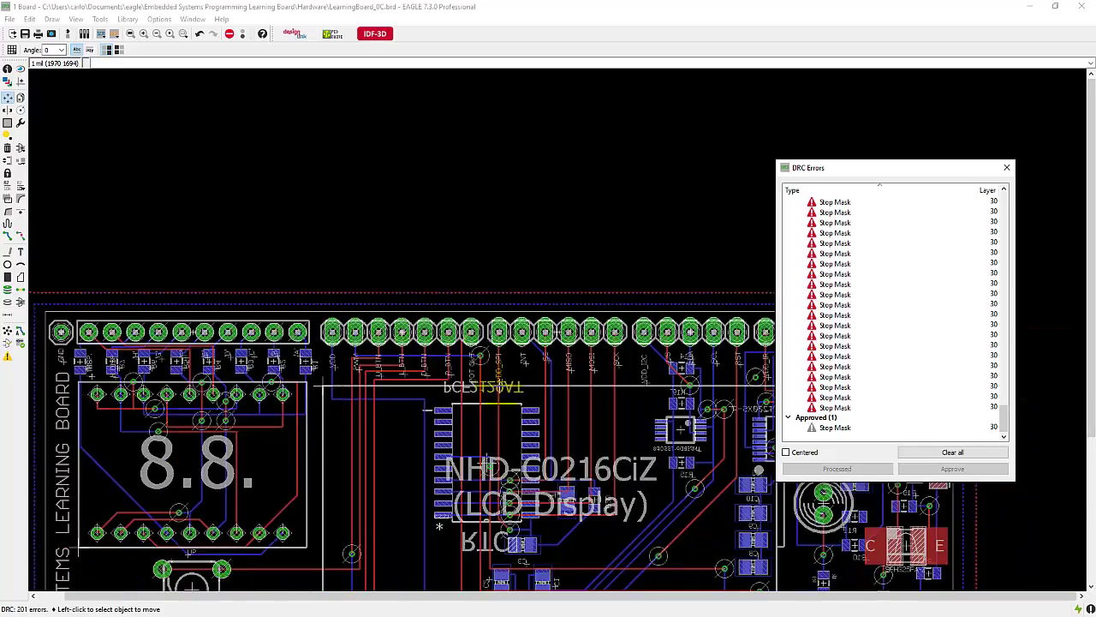
middle_drag(501, 417, 463, 246)
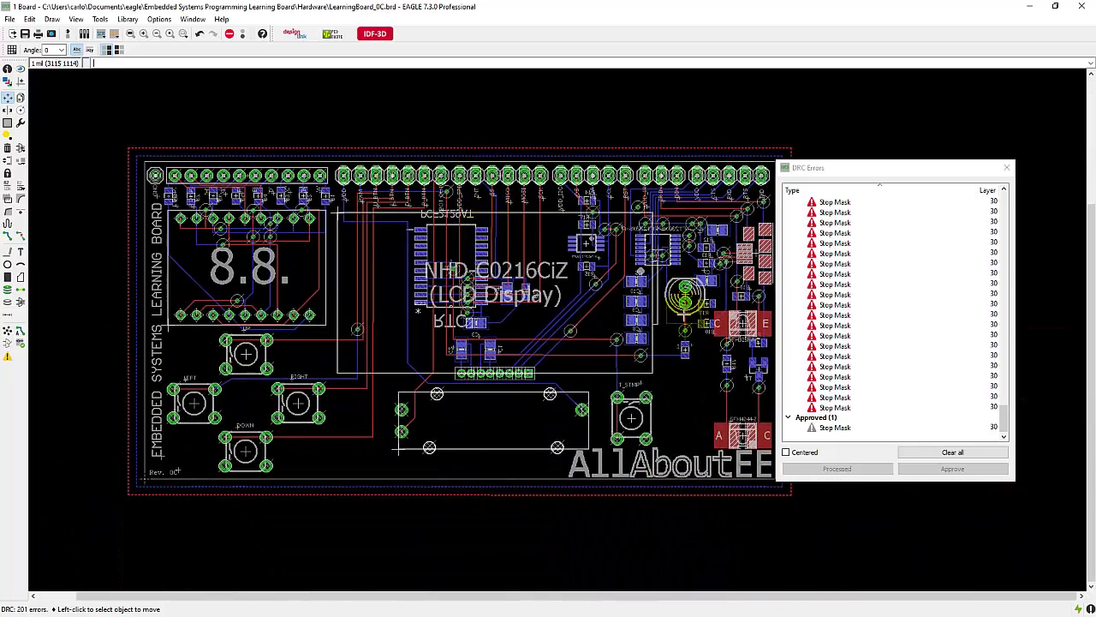